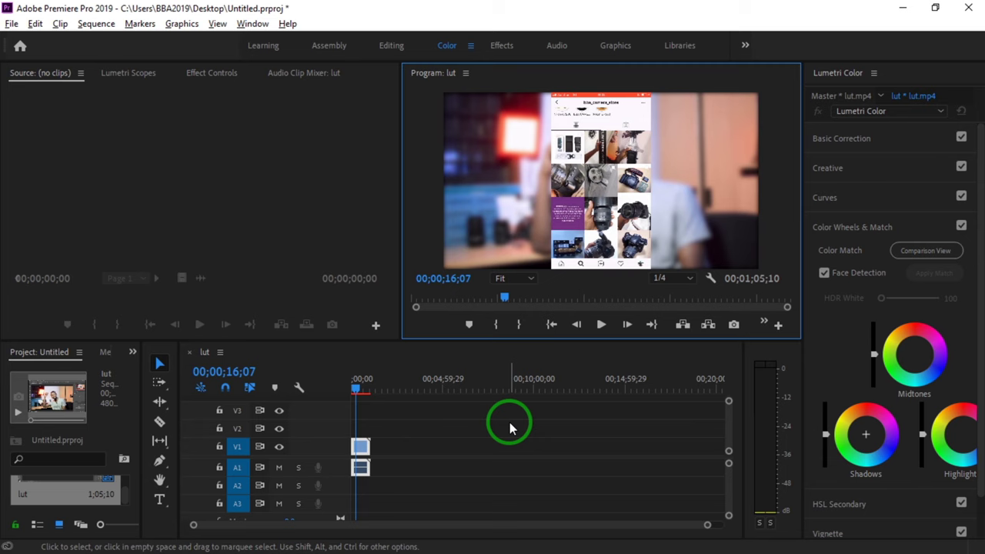
- Return the playhead to the start of the lut sequence and play it back briefly
left_click(509, 427)
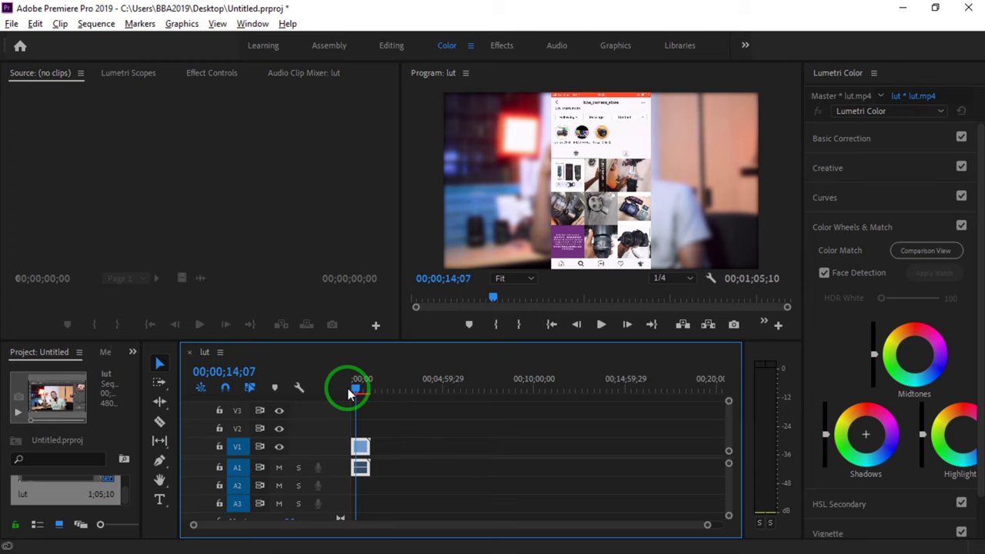
left_click_drag(357, 389, 352, 391)
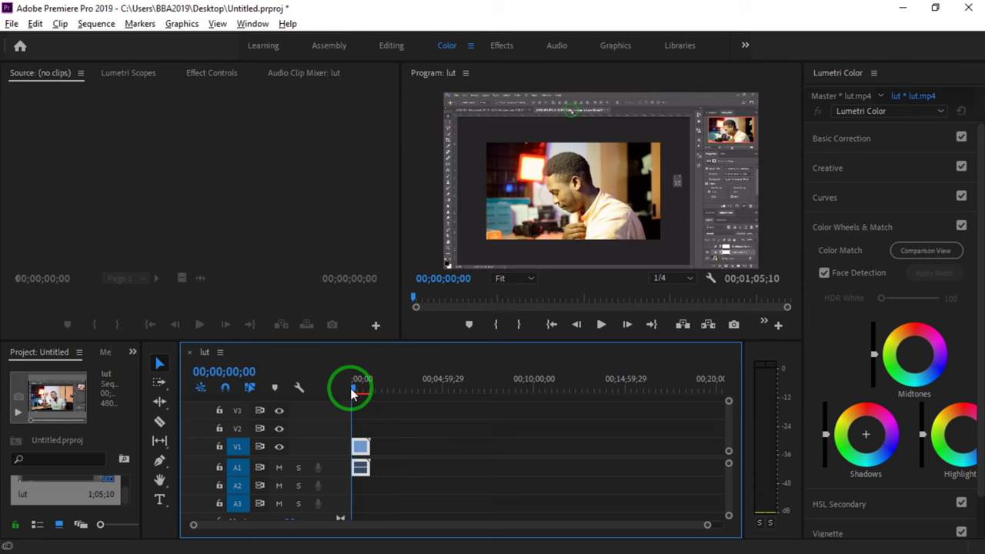
key("space")
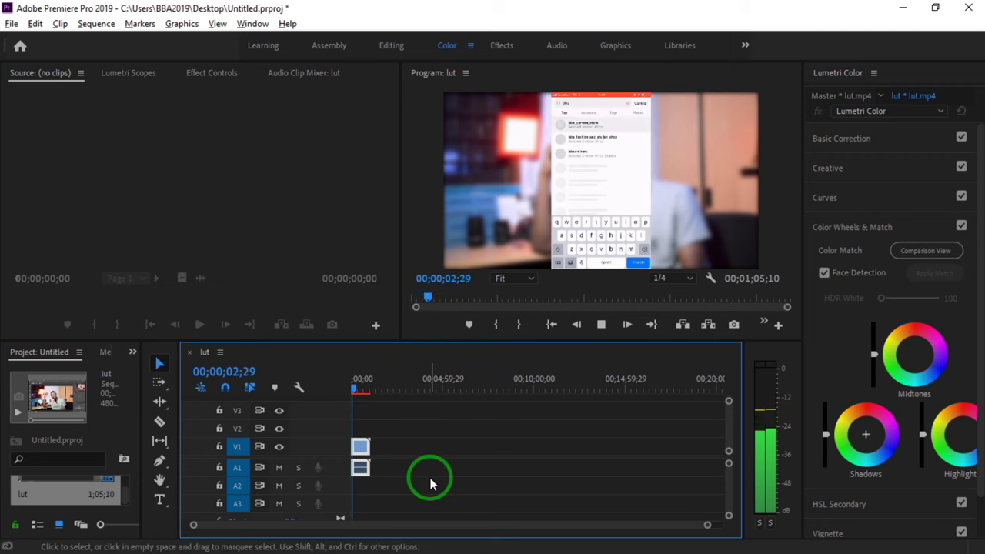
key("space")
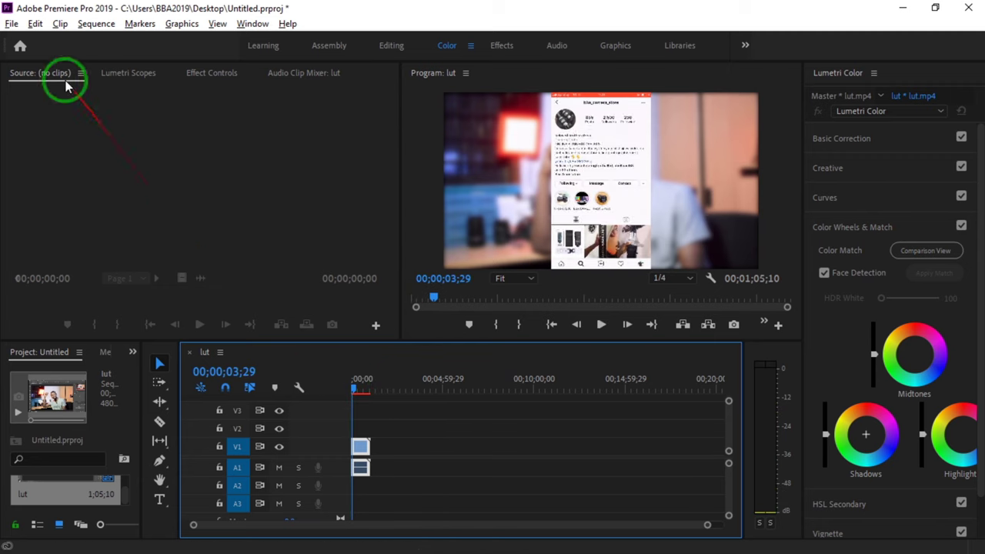
- Open the Export Settings dialog for the lut sequence via File > Export > Media
left_click(12, 24)
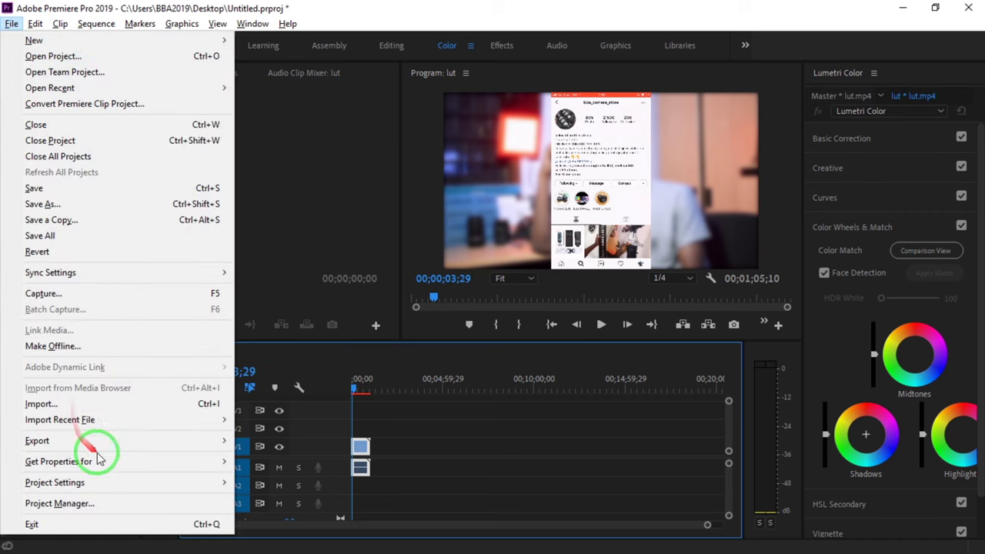
mouse_move(140, 453)
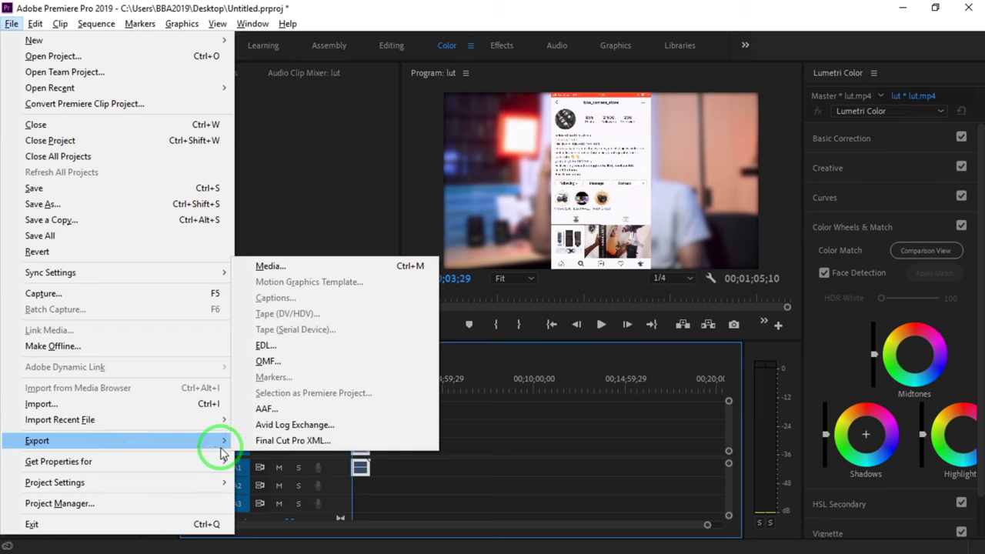
left_click(287, 266)
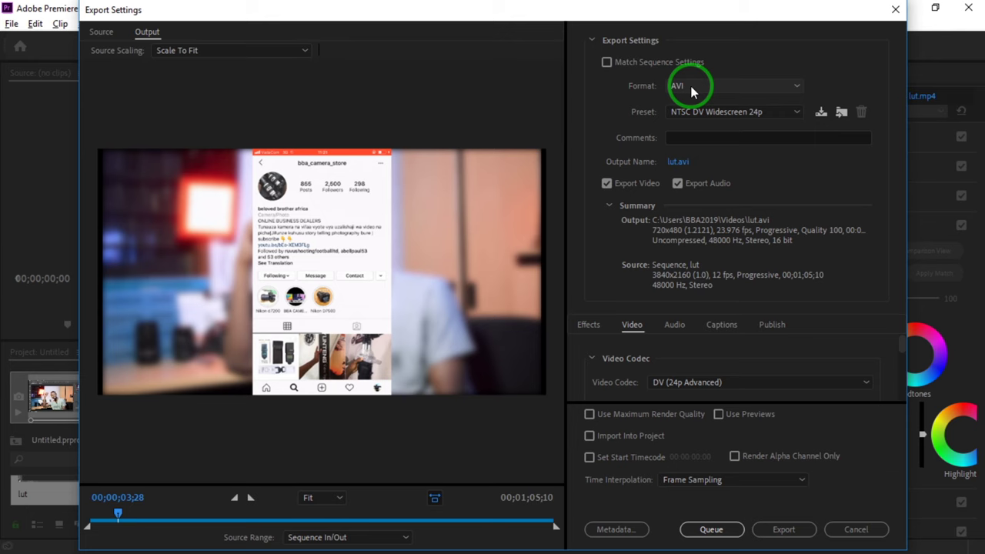
- Switch the export format from AVI to H.264, producing lut.mp4 with Match Source - High bitrate
left_click(690, 87)
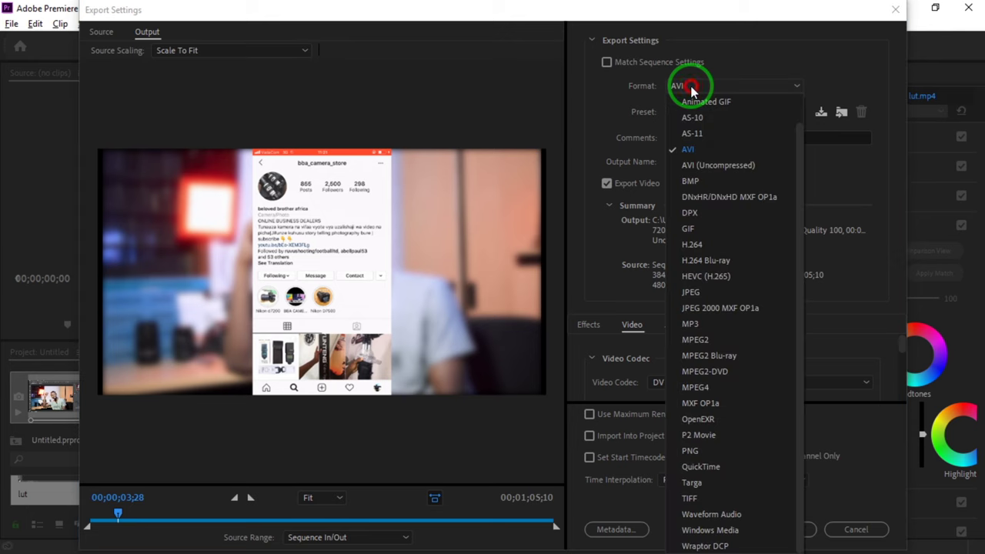
left_click(701, 245)
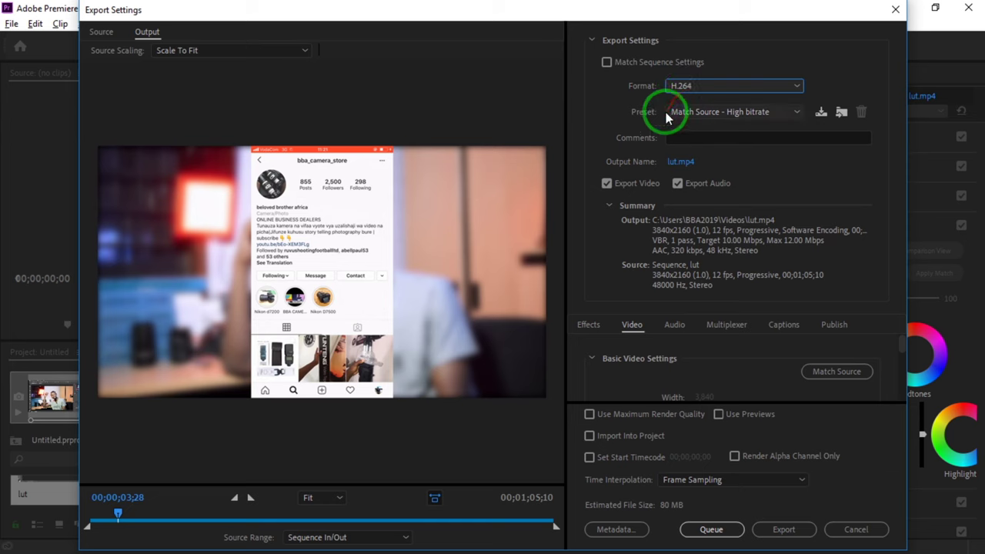
left_click(639, 113)
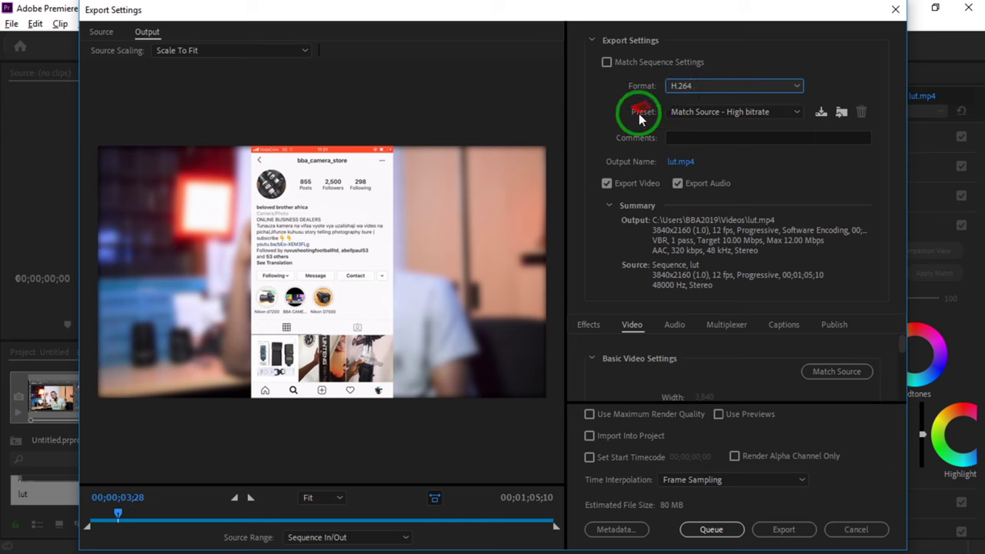
- Try the Match Source - Medium bitrate export preset
left_click(716, 113)
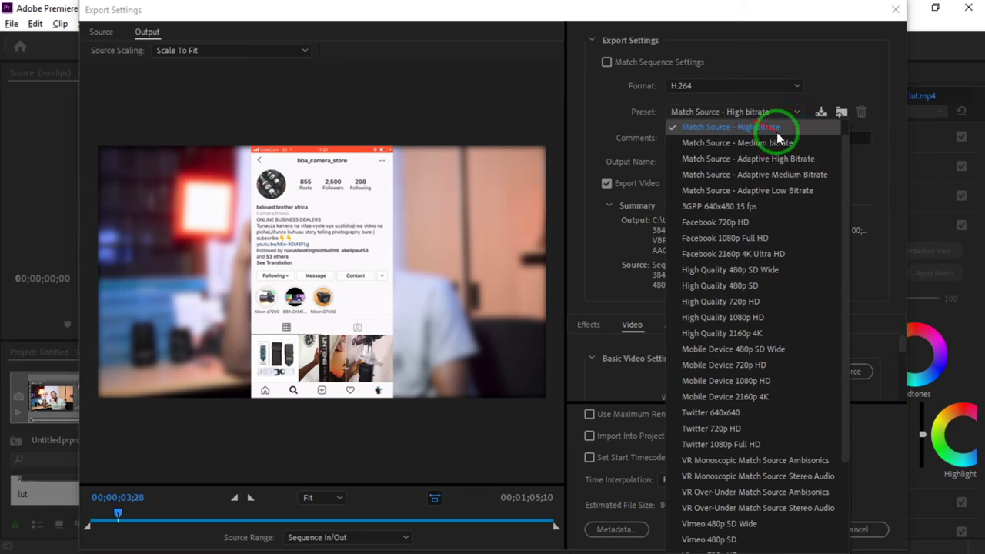
left_click(847, 179)
left_click_drag(848, 178, 847, 153)
left_click(725, 163)
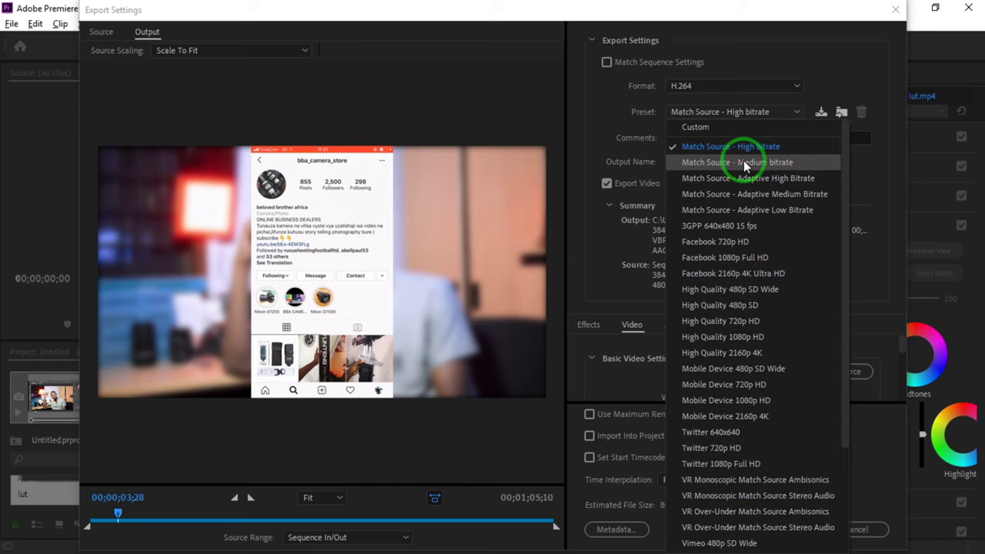
left_click(748, 163)
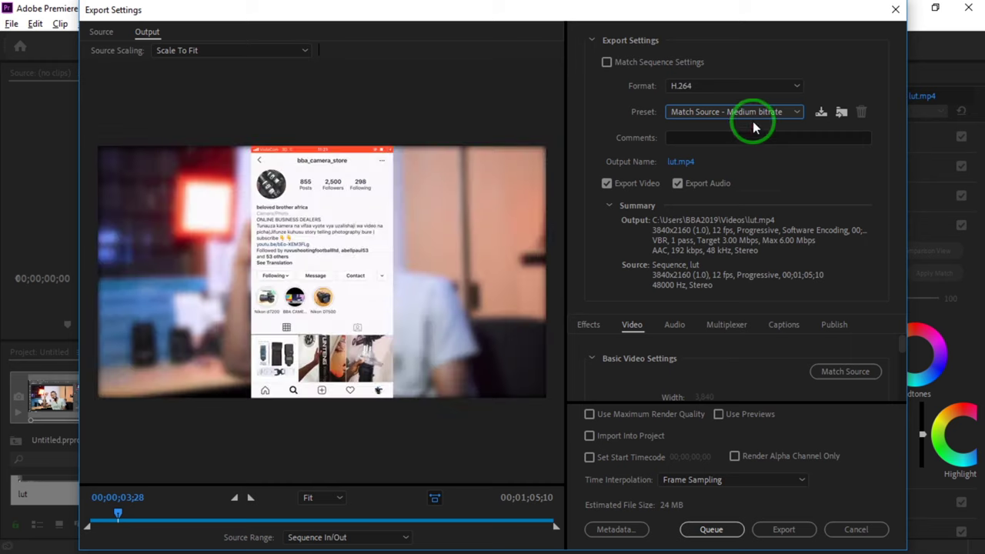
- Change the preset to YouTube 1080p Full HD: 1920x1080 at 16 Mbps, about 127 MB
left_click(747, 113)
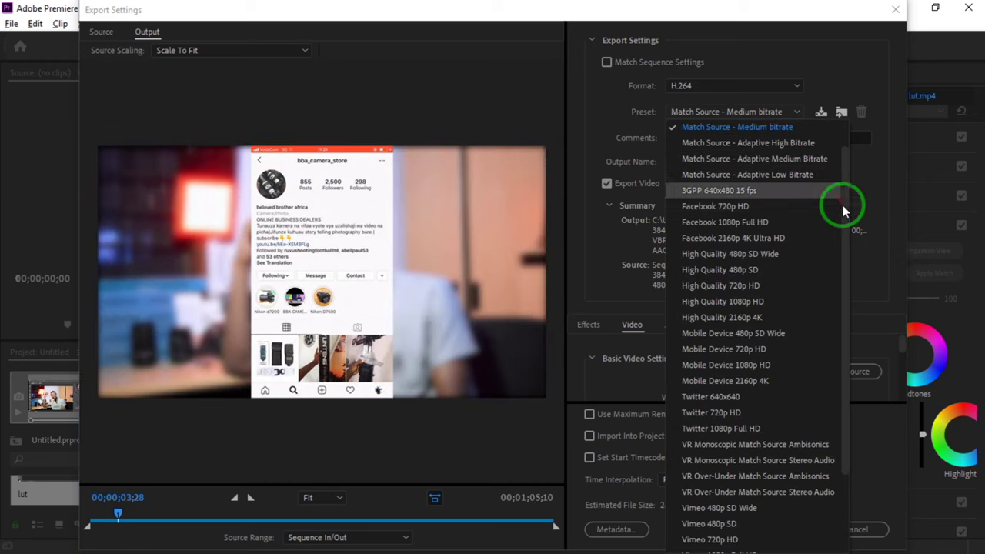
left_click_drag(844, 209, 846, 330)
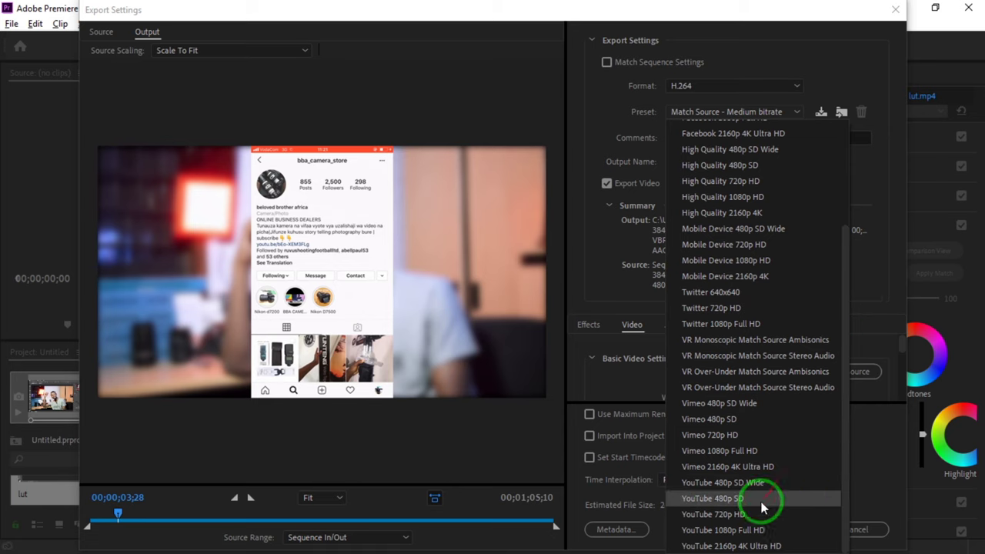
left_click(731, 530)
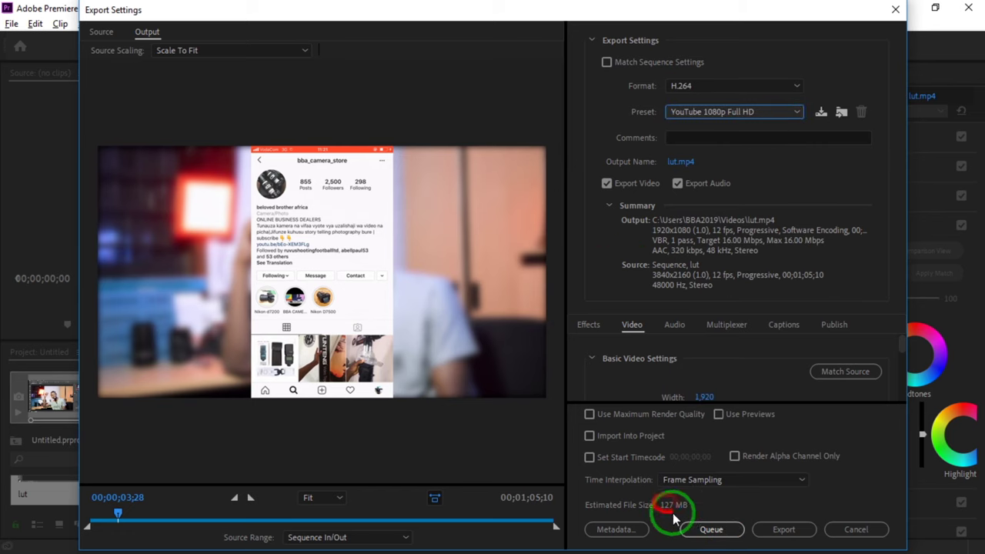
left_click(727, 113)
left_click_drag(845, 237, 846, 125)
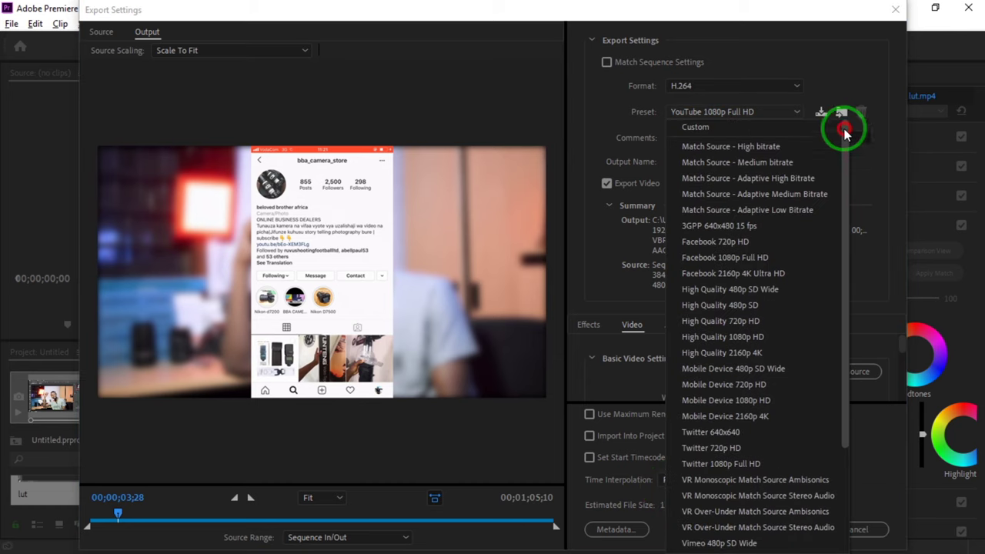
- Pick Match Source - Medium bitrate again: 3840x2160 at 3 Mbps VBR, about 24 MB
left_click(748, 164)
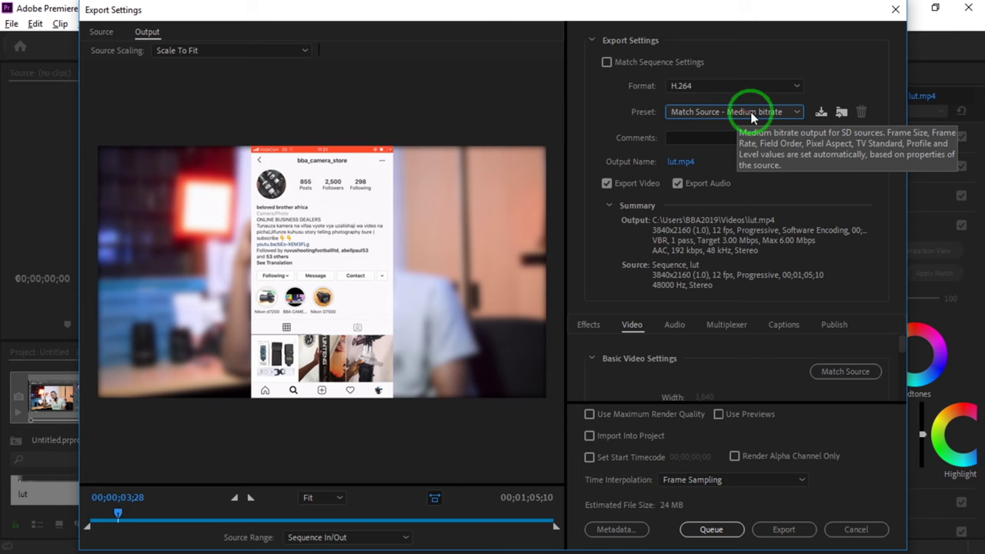
- Save the output as 1.mp4 in the Documents folder, then untick Export Video
left_click(679, 163)
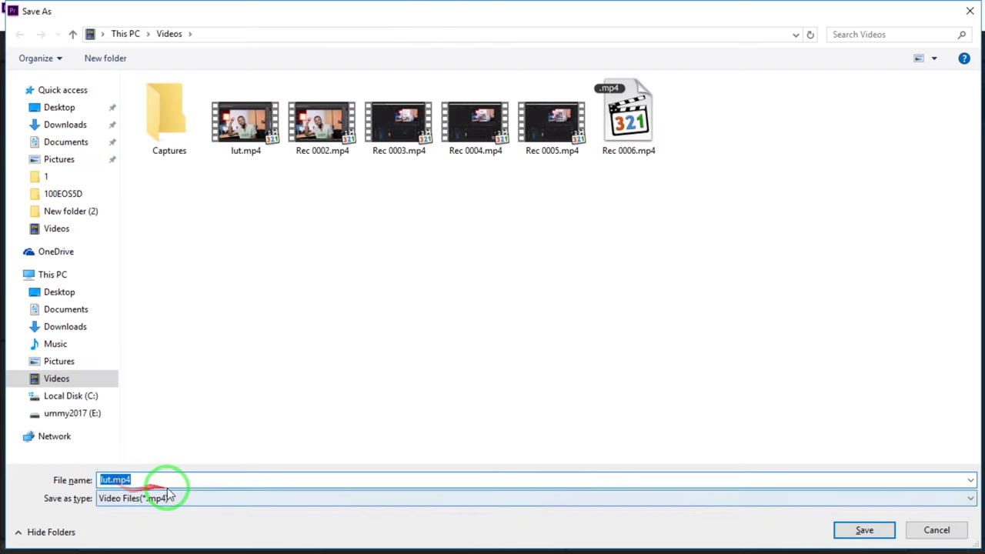
type("1")
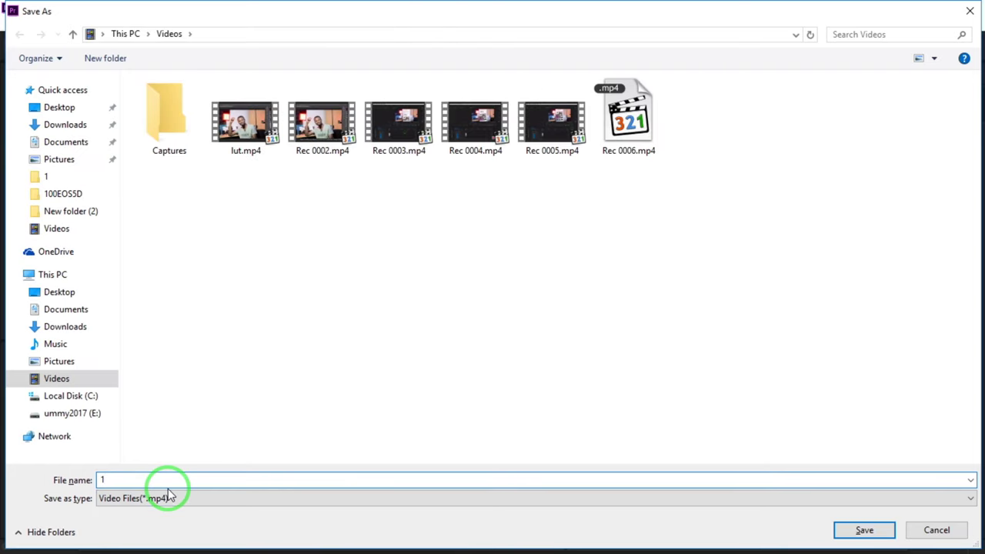
left_click(68, 145)
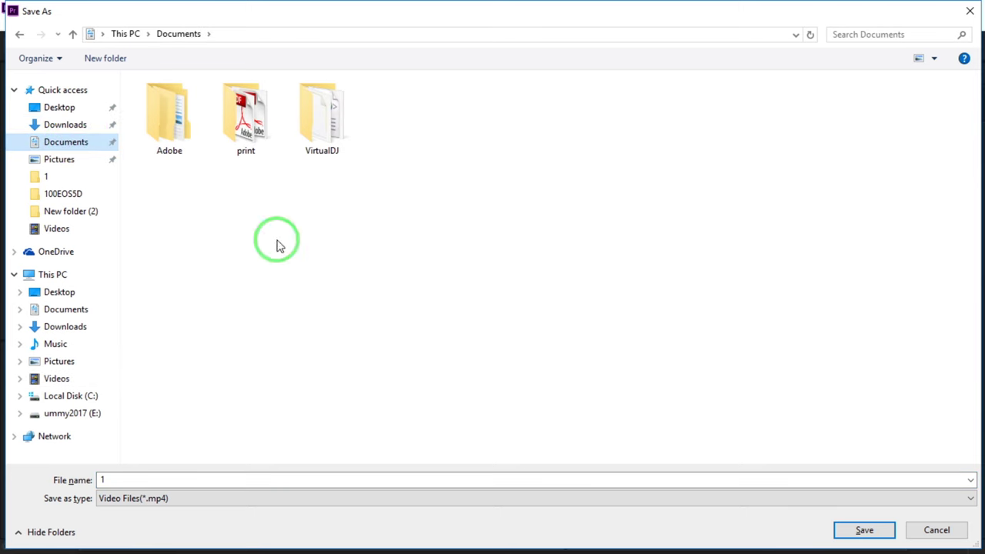
left_click(874, 535)
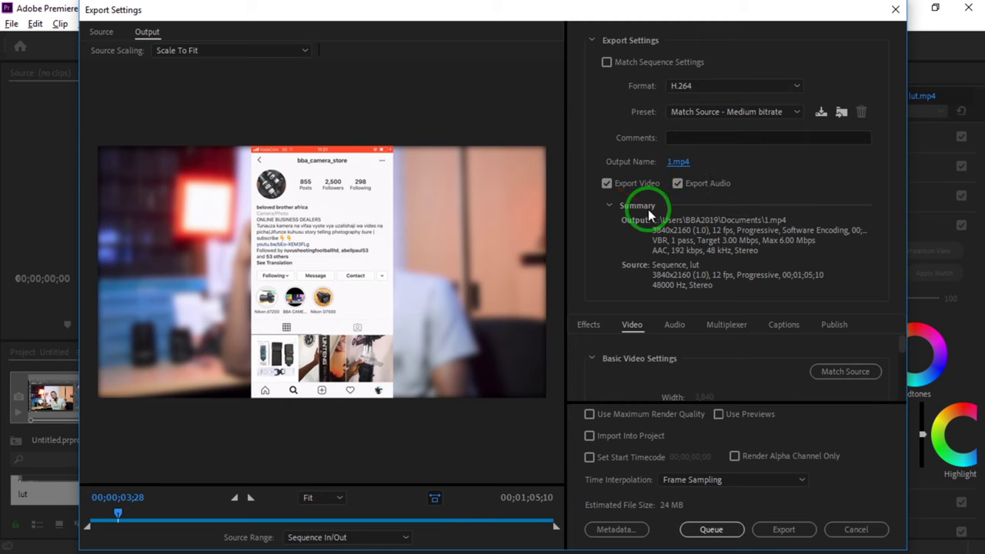
left_click(606, 183)
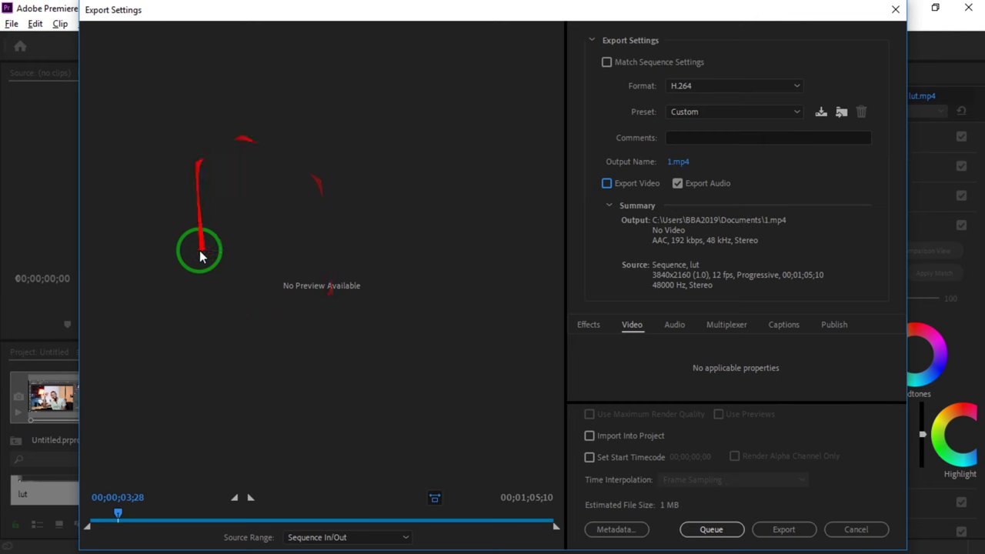
- Re-enable Export Video and toggle Export Audio off and back on, keeping AAC 192 kbps stereo
left_click(607, 184)
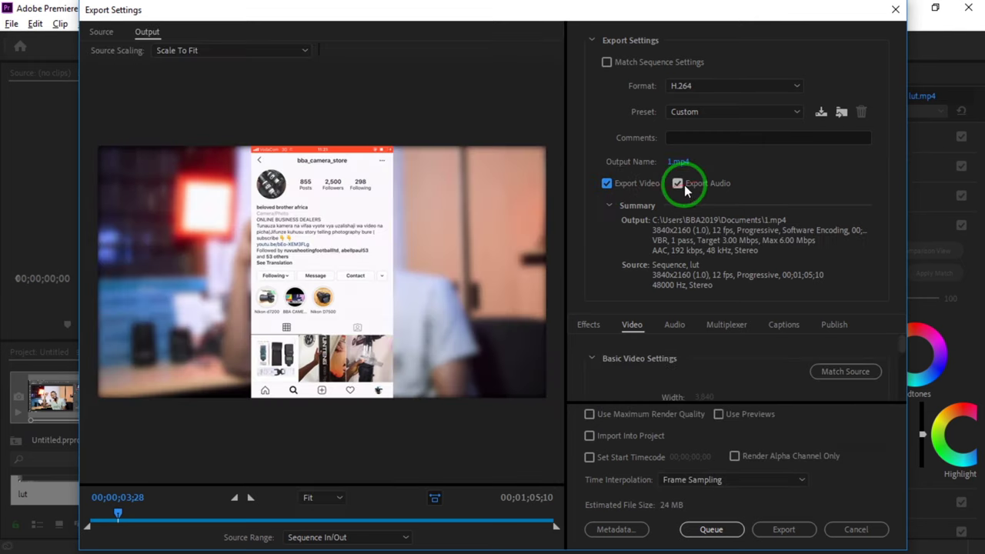
left_click(678, 184)
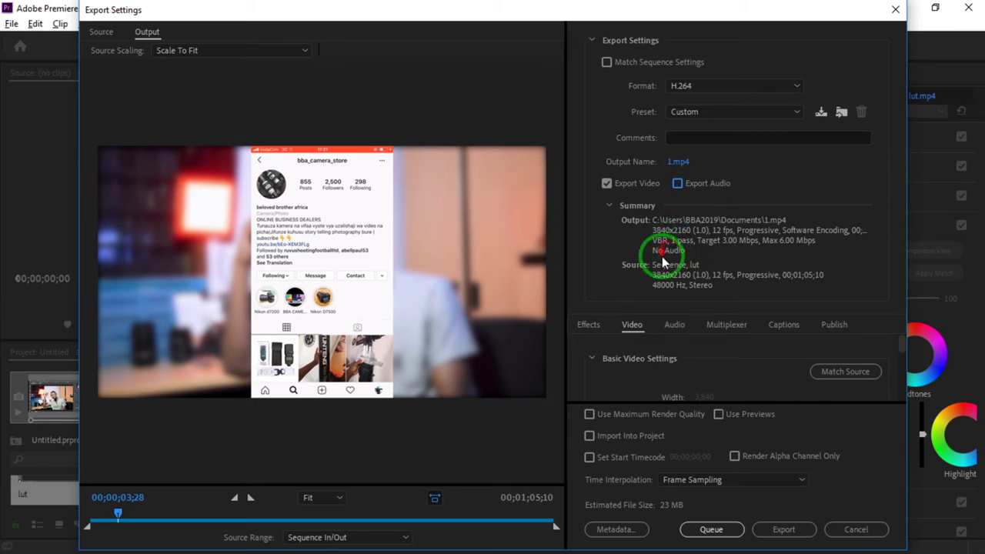
left_click(677, 183)
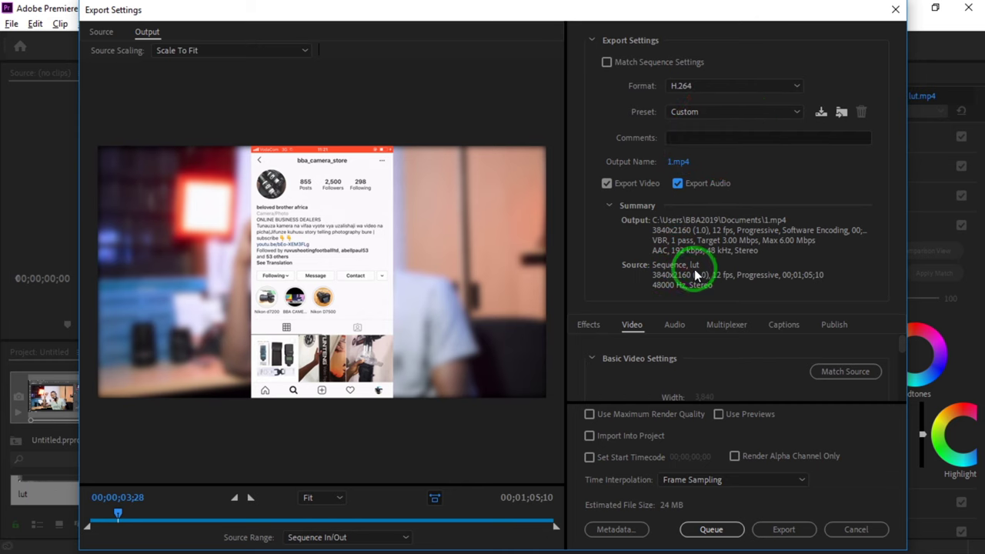
- Collapse the Summary and scroll to Bitrate Settings: VBR 1 pass, target 3, maximum 6 Mbps
left_click(612, 203)
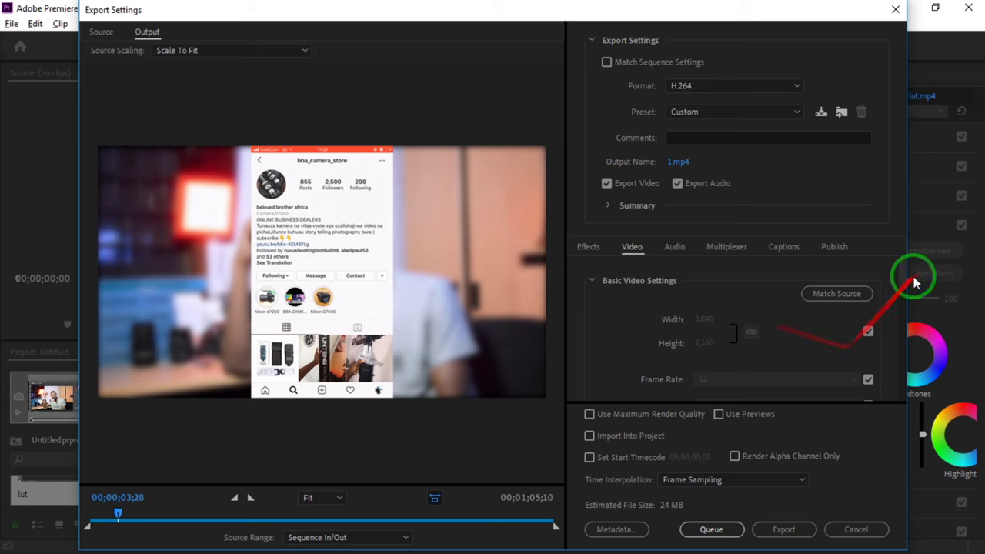
left_click_drag(902, 267, 903, 364)
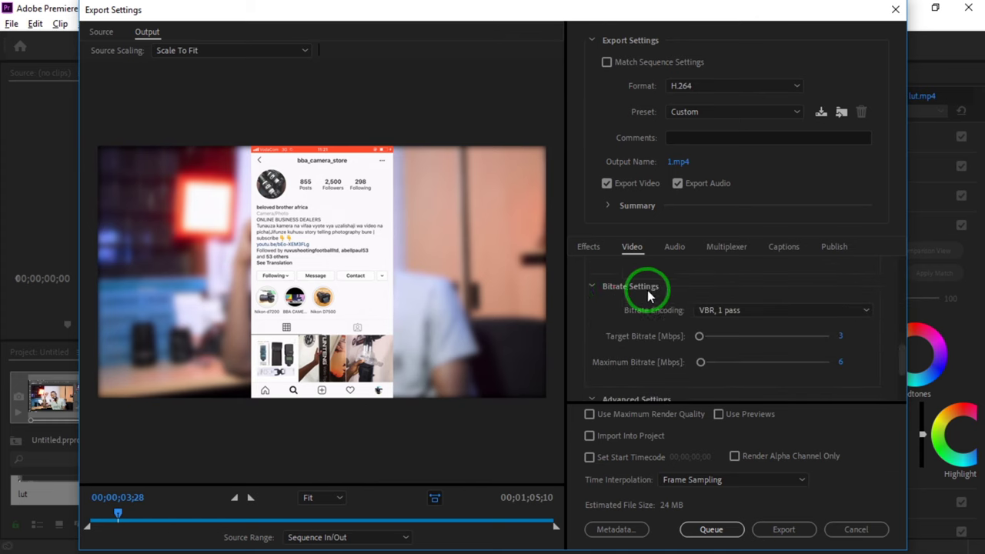
left_click_drag(751, 339, 457, 446)
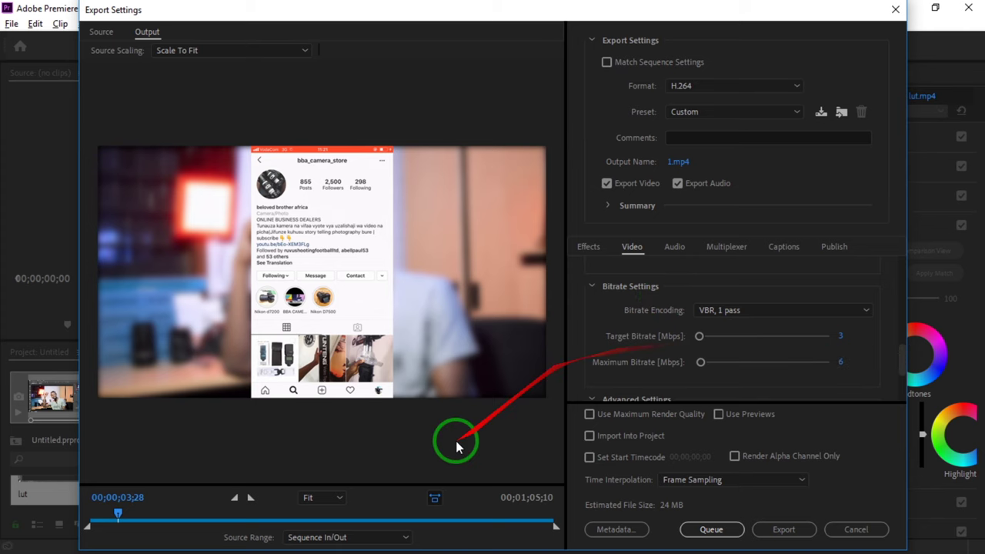
- Set the target bitrate to 2 Mbps and maximum bitrate to 4 Mbps, cutting the estimate to 17 MB
mouse_move(662, 505)
left_mouse_down()
mouse_move(842, 354)
mouse_move(745, 307)
left_mouse_up()
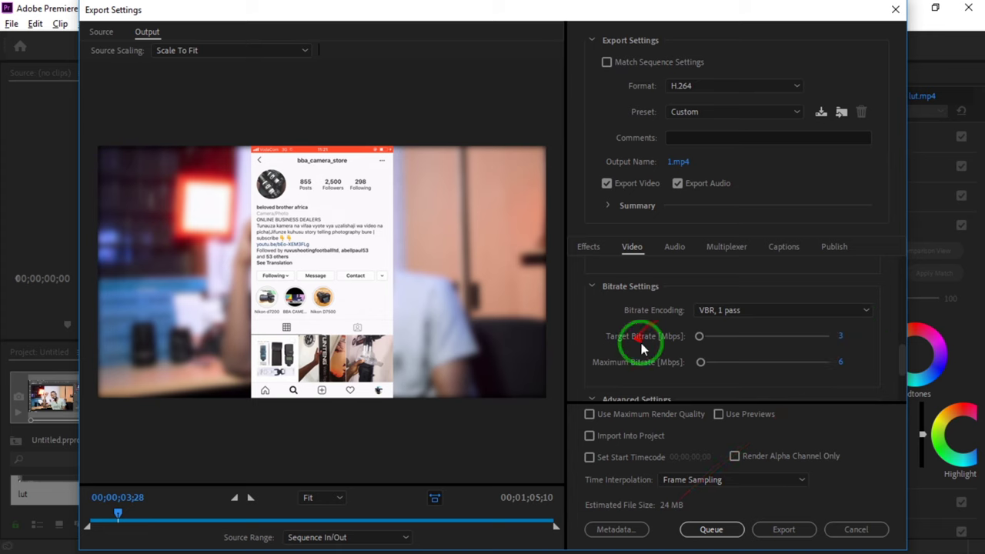
left_click(841, 335)
type("2")
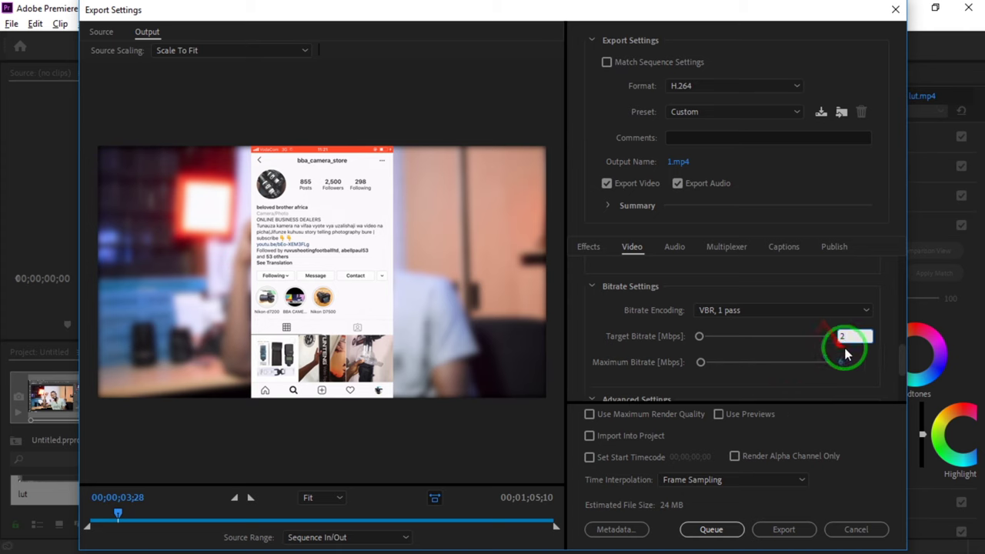
key("Return")
left_click(840, 364)
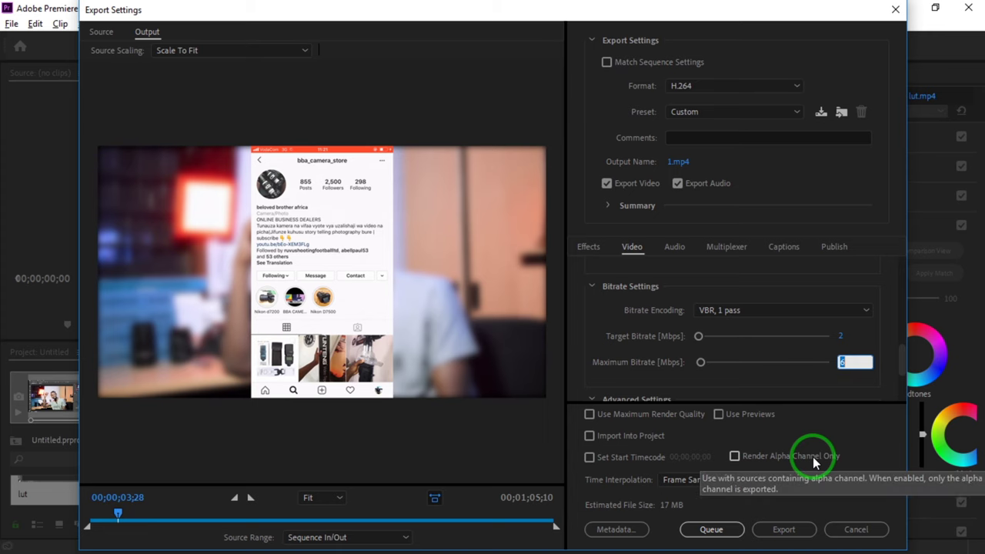
type("4")
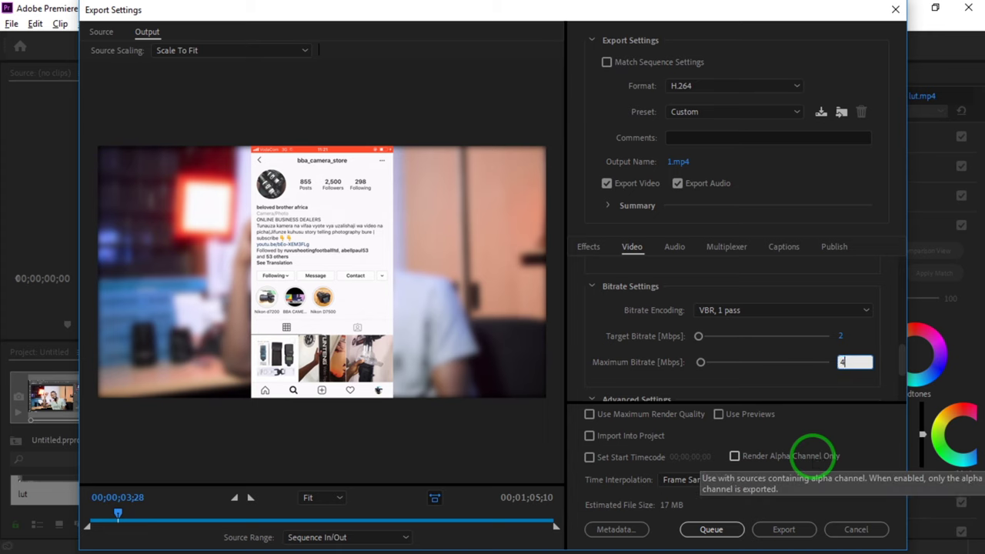
left_click(796, 378)
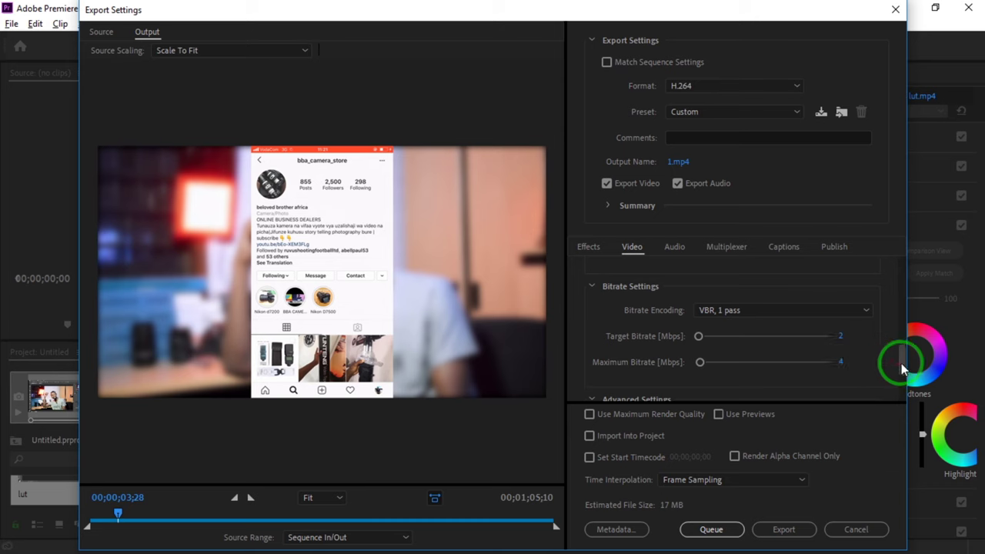
- Scroll down the Video tab and collapse the Advanced Settings section
left_click_drag(904, 367, 905, 374)
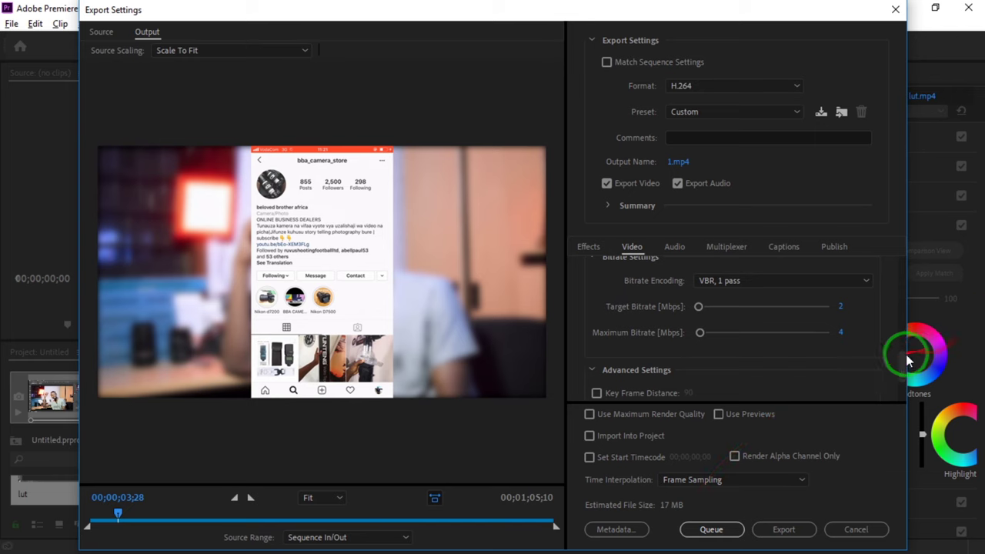
left_click_drag(905, 359, 905, 388)
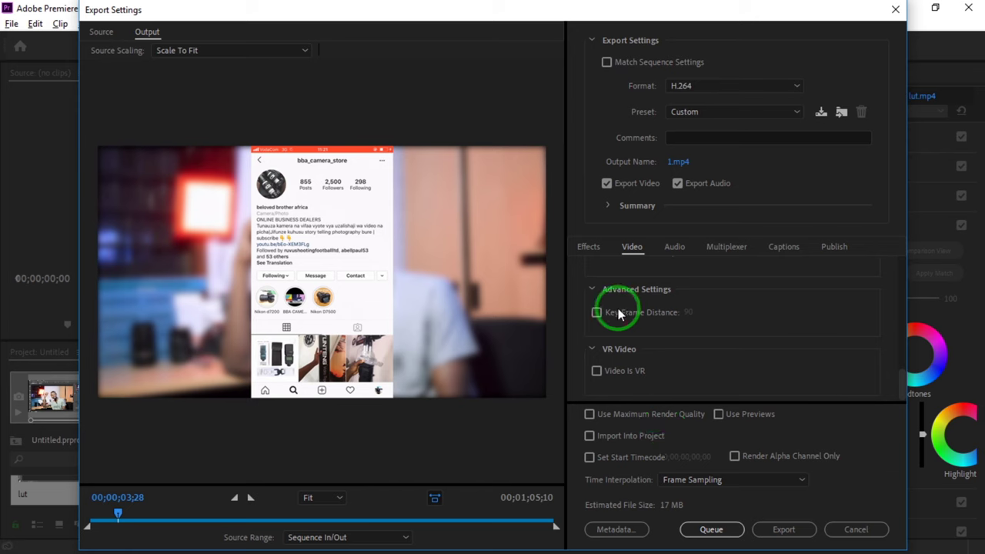
left_click(592, 286)
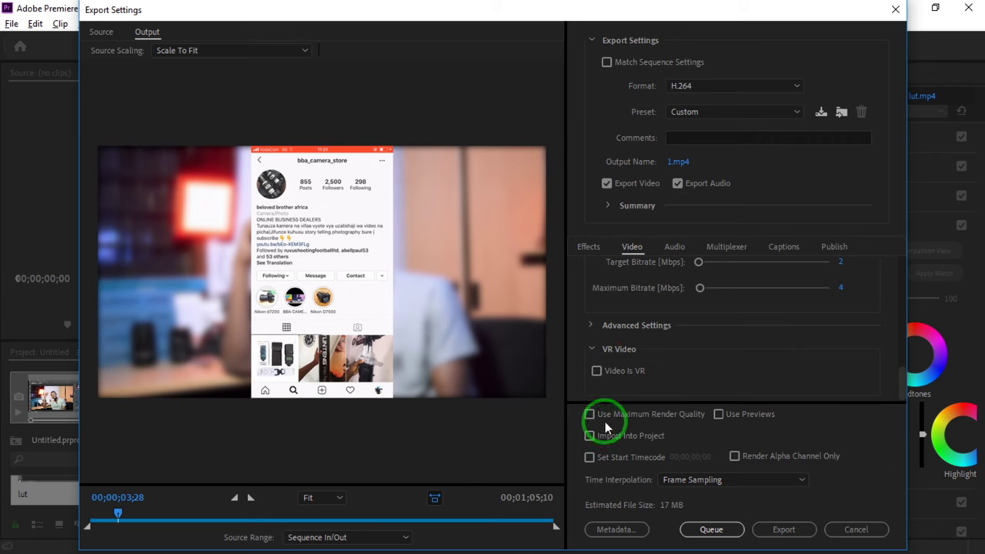
left_click_drag(670, 459, 656, 398)
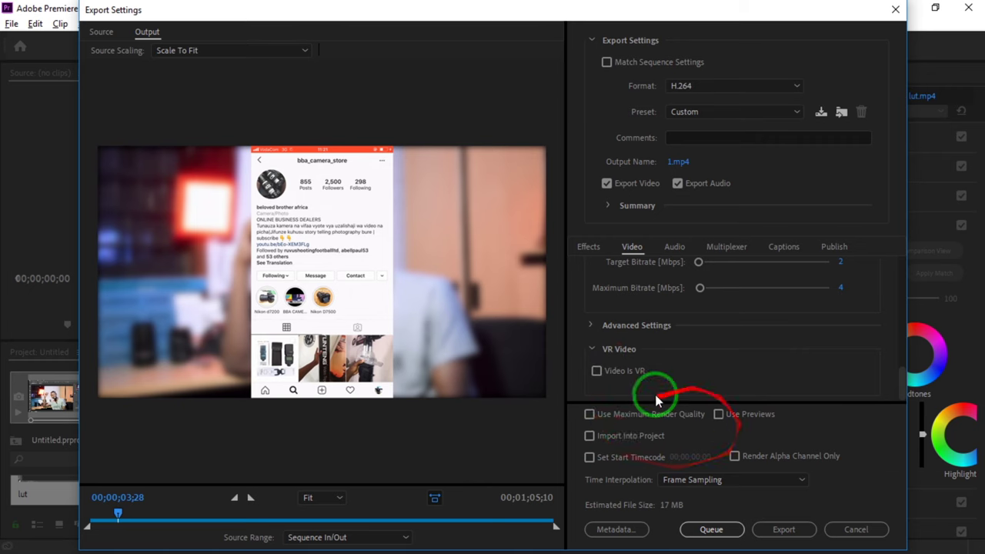
left_click(589, 415)
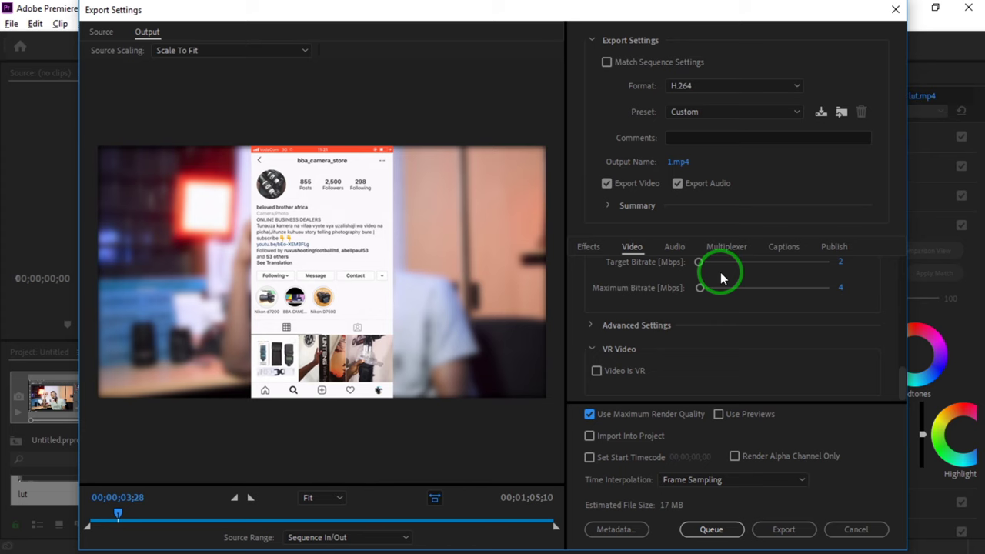
left_click(606, 419)
left_click(589, 414)
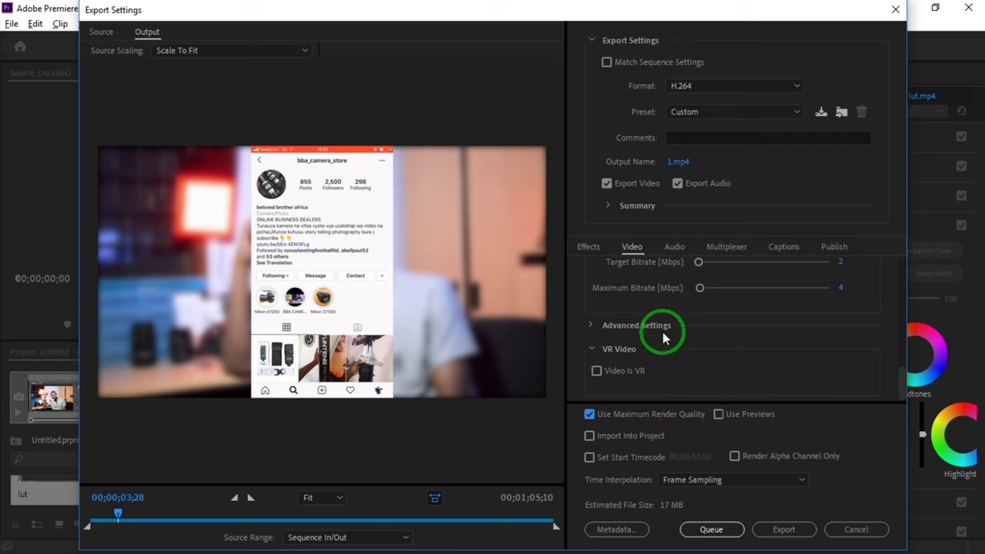
left_click(719, 415)
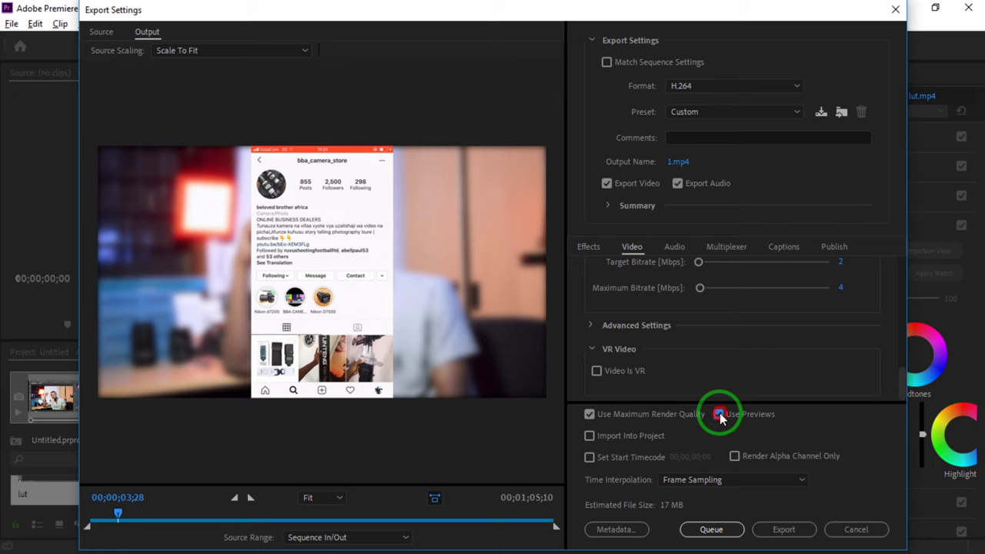
left_click(719, 414)
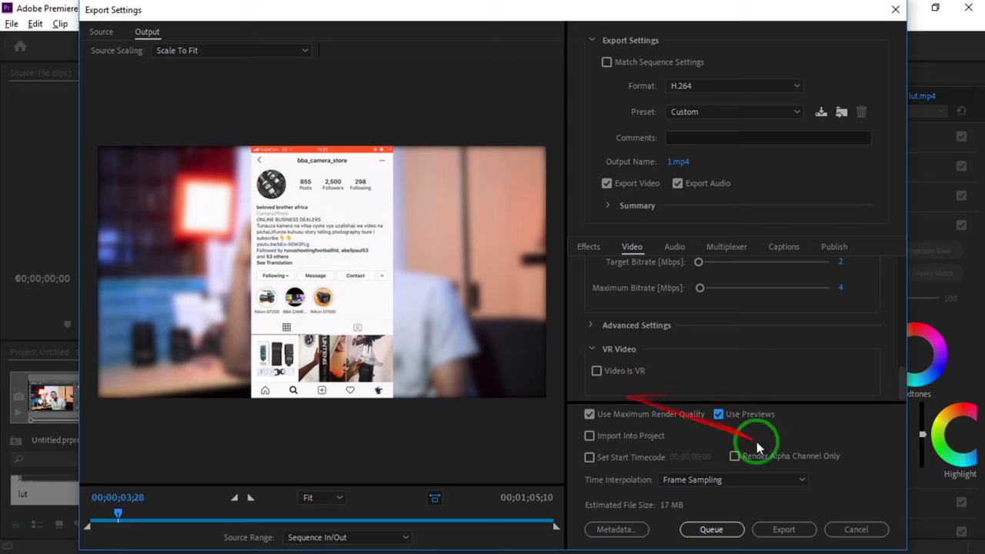
left_click(589, 414)
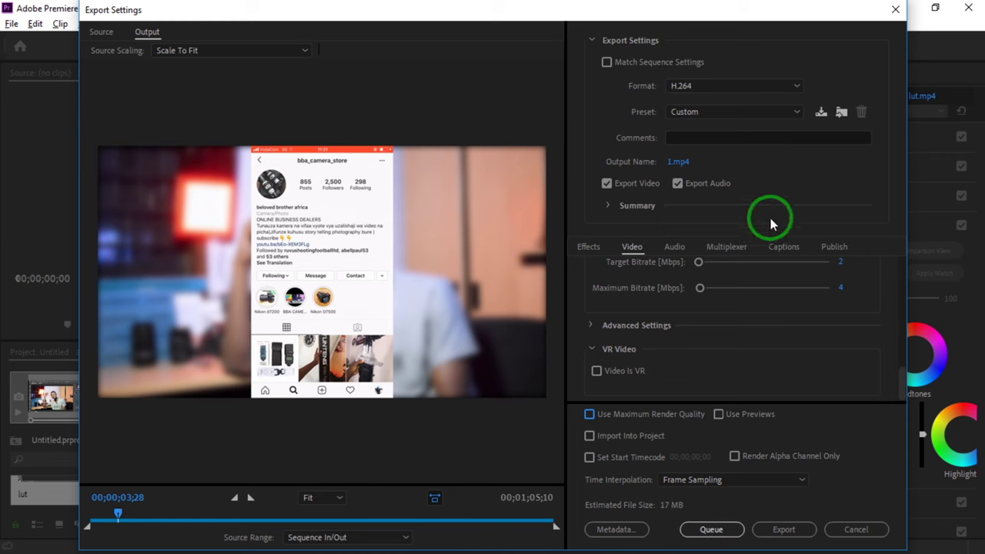
- Encode the sequence to MP4, then scroll the Instagram feed past the posted clip to older posts
left_click(784, 530)
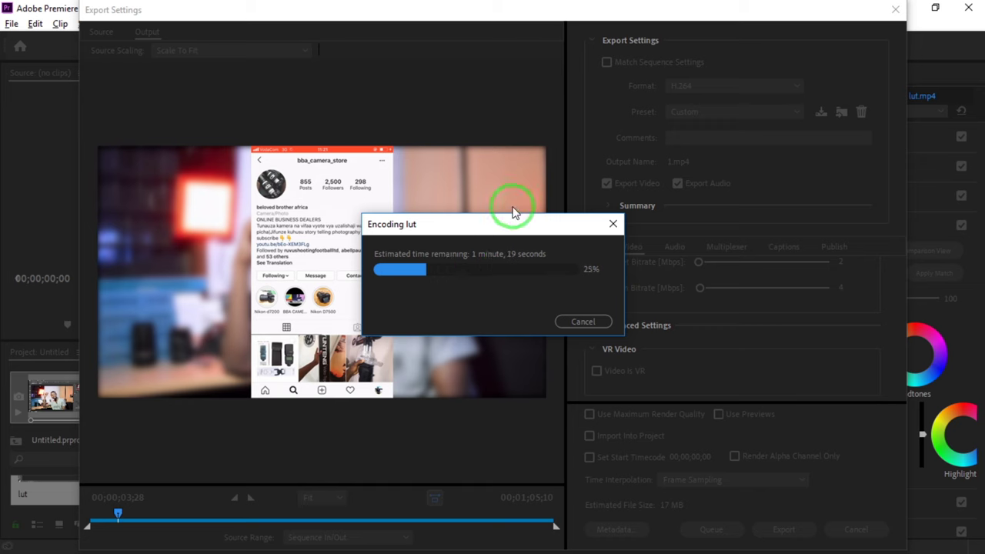
left_click_drag(512, 221, 451, 213)
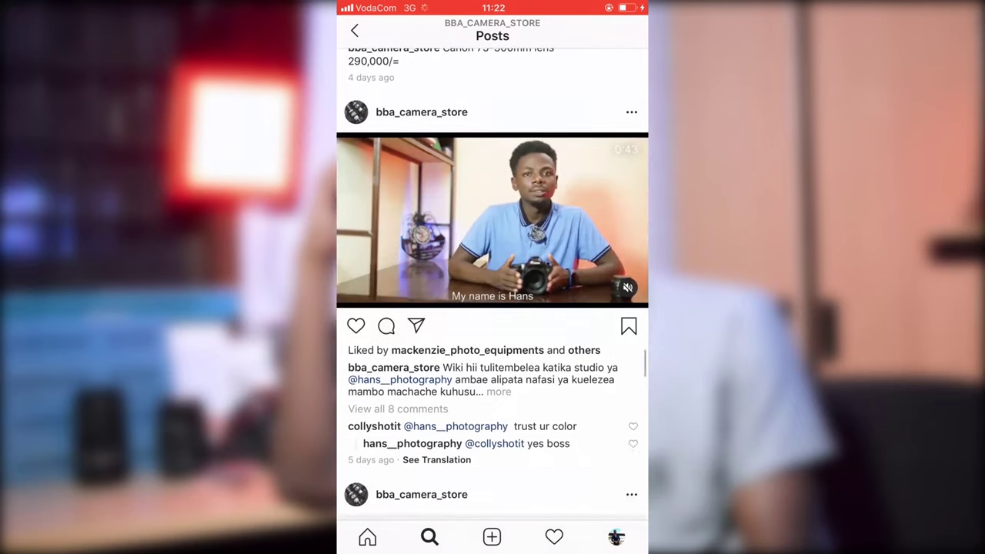
scroll(492, 346, "down", 5)
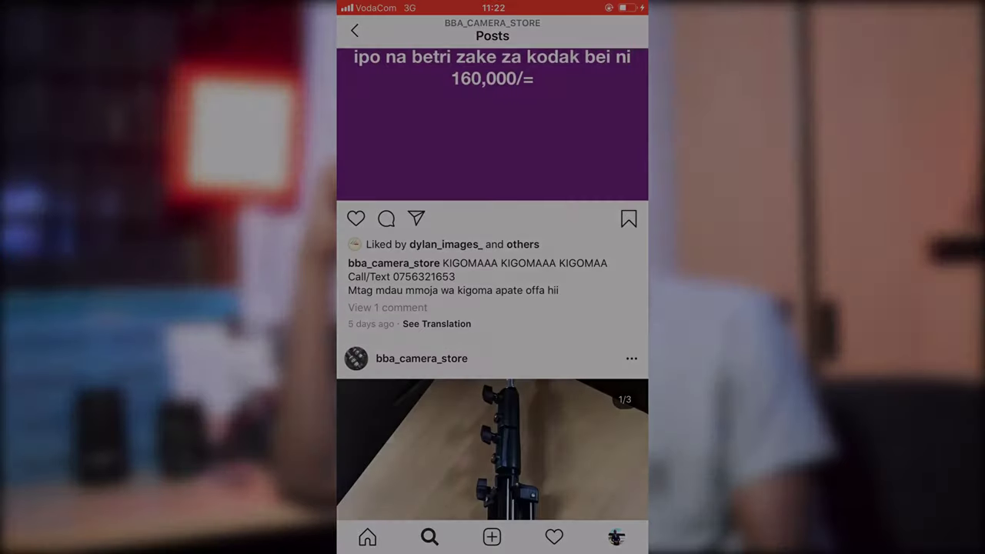